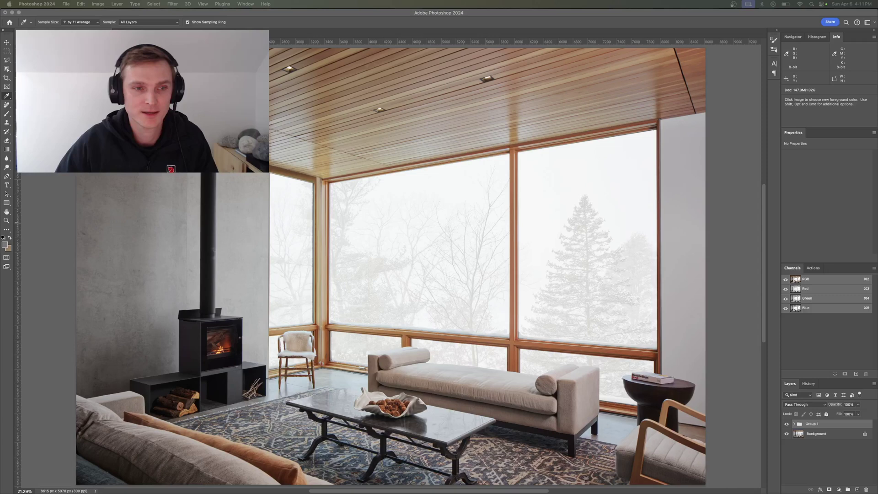
Step: Select the plain Eyedropper Tool from the colour-sampling tool group
left_click(176, 271)
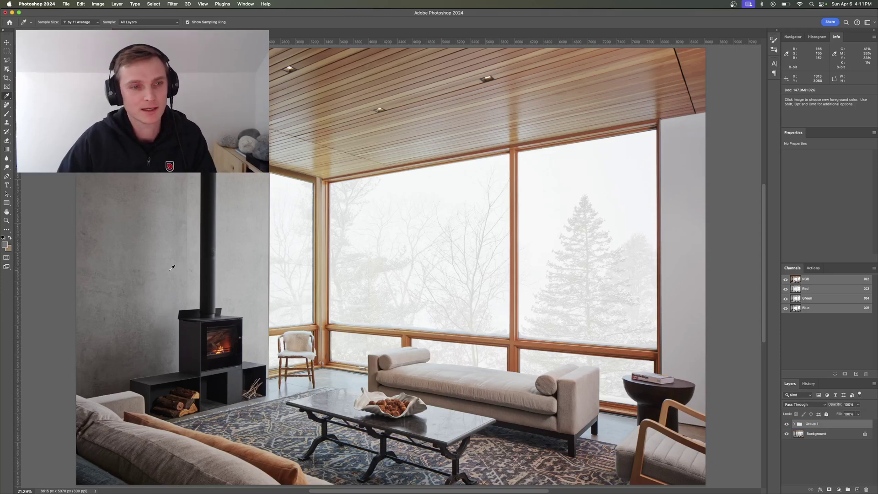
key("v")
left_click(7, 96)
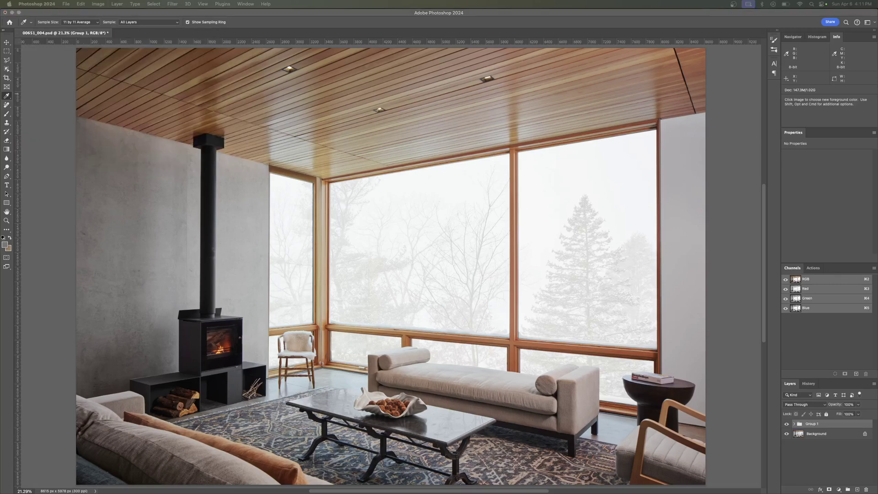
left_click(6, 97)
right_click(6, 97)
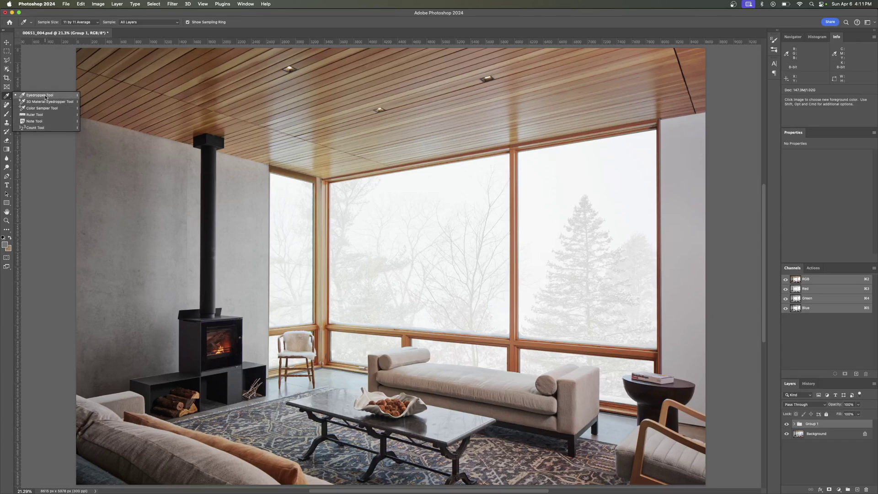
left_click(46, 96)
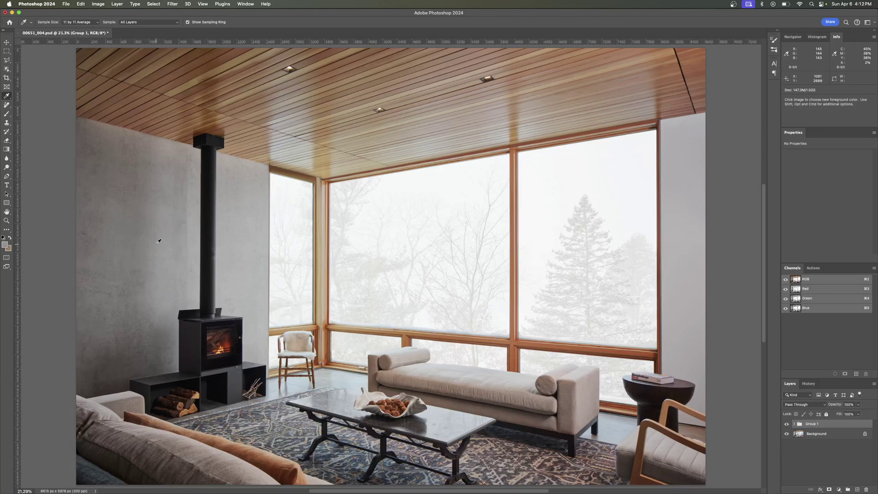
Step: Sample trial colours from the ceiling, the orange-brown window frame and the stove pipe
left_click(158, 243)
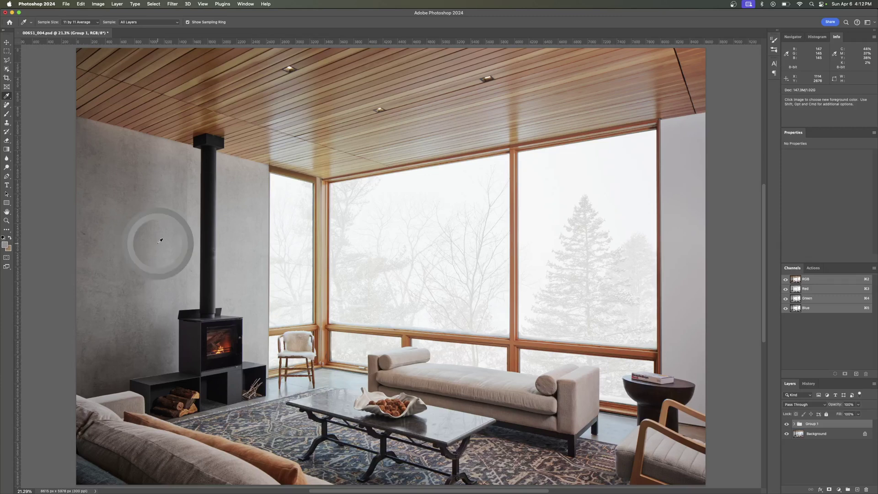
left_click(448, 126)
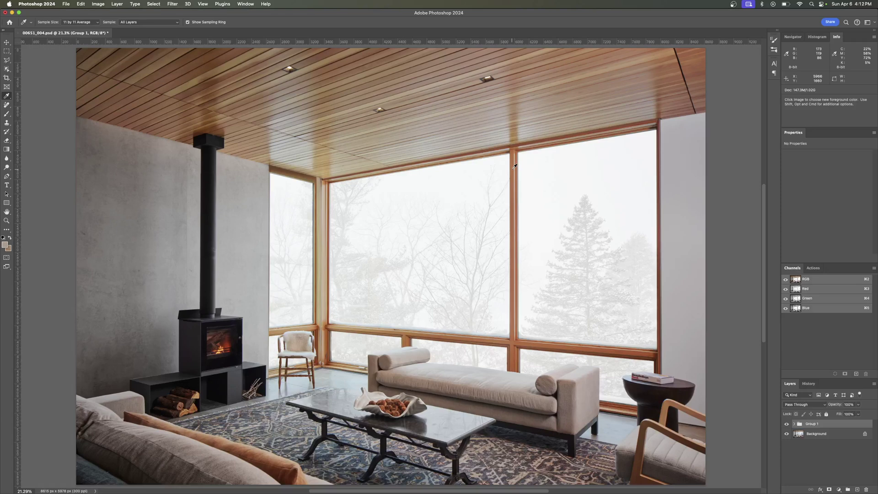
left_click(514, 167)
left_click(511, 172)
key("alt")
left_click(211, 228, "alt")
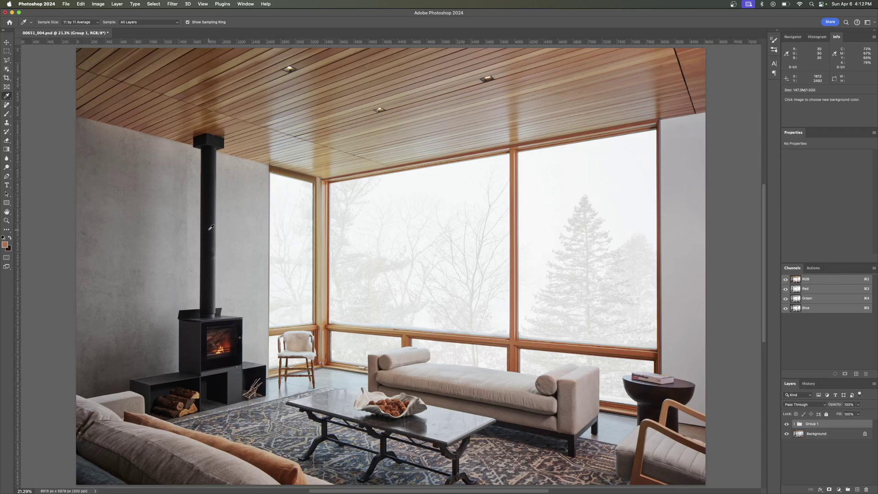
left_click(211, 183, "alt")
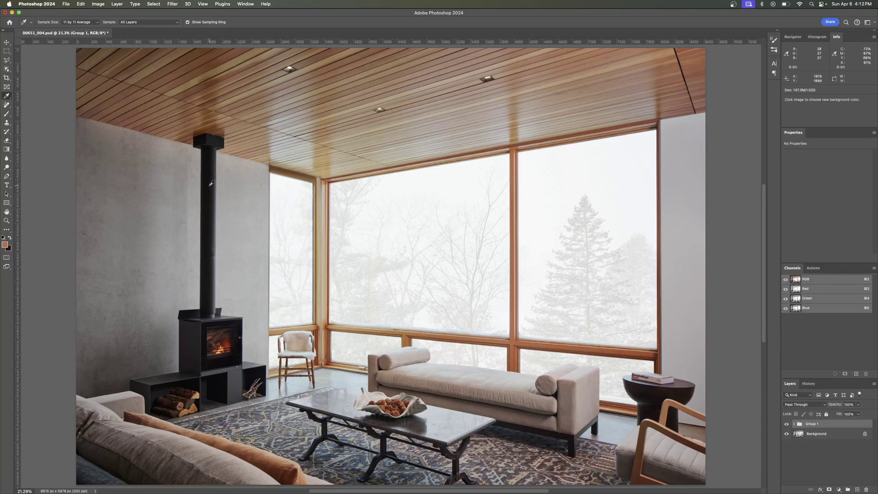
Step: Make the concrete wall grey the foreground colour and the black stove pipe the background colour
left_click(142, 223, "alt")
left_click(208, 224, "alt")
left_click(141, 205)
left_click(141, 204)
left_click(209, 216, "alt")
Step: Add colour samplers on the left concrete wall and the right-hand wall (R 174, G 171, B 174)
left_click(146, 217, "shift")
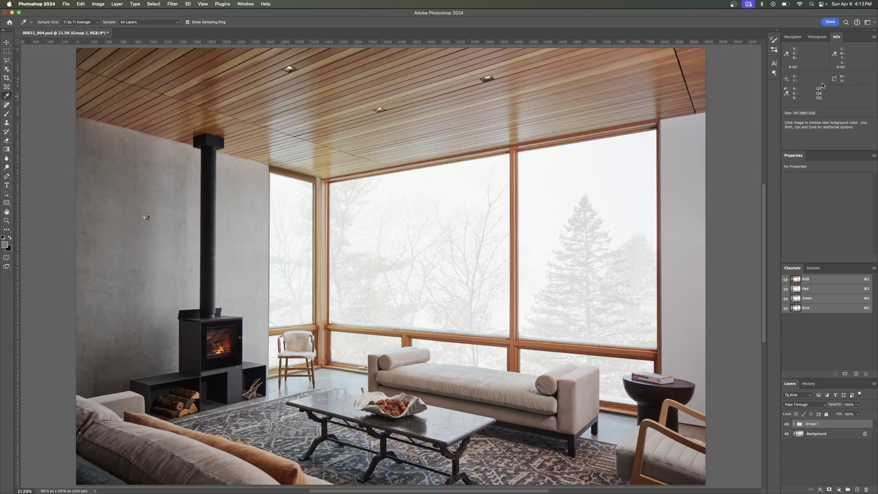
left_click(793, 36)
left_click(836, 36)
key("shift")
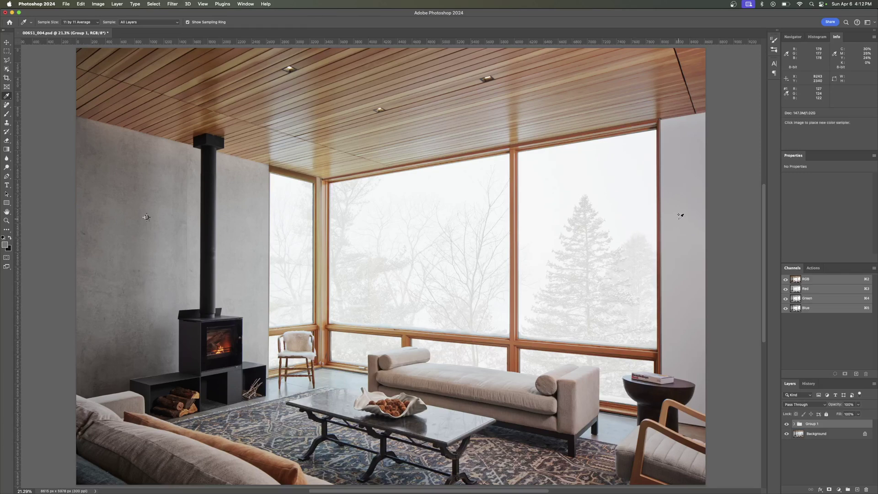
left_click(683, 187, "shift")
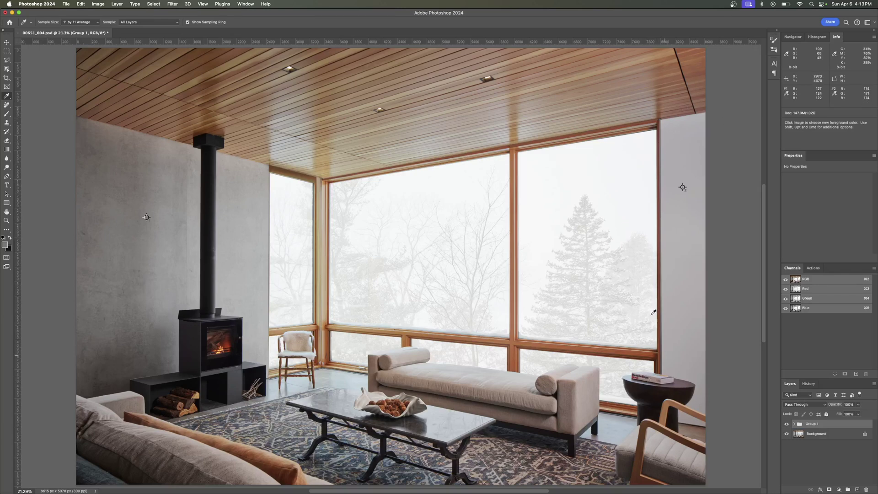
Step: Add colour sampler #3 on the bright window glass, reading R 248, G 247, B 248
left_click(546, 227, "shift")
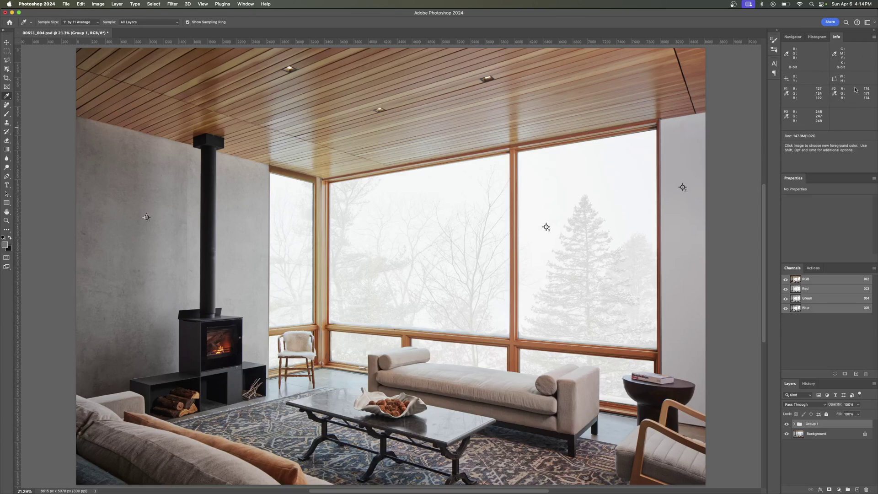
left_click(839, 490)
left_click(838, 414)
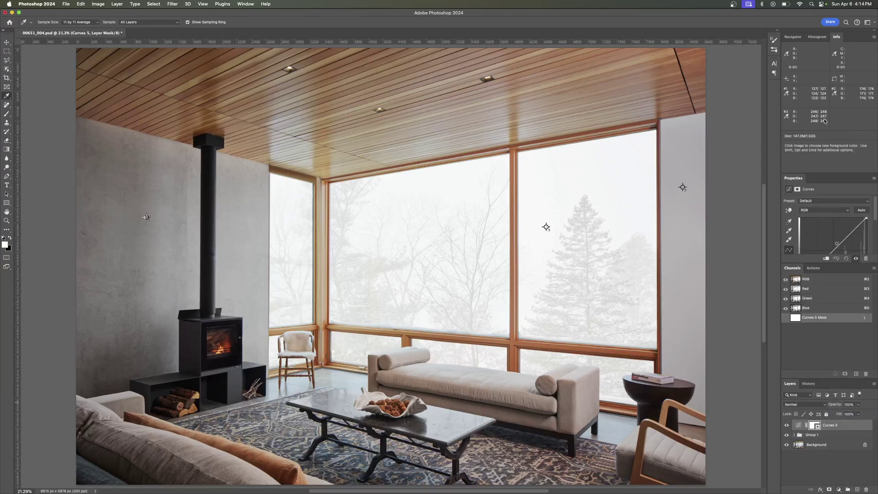
mouse_move(844, 235)
left_mouse_down()
mouse_move(854, 243)
mouse_move(841, 246)
left_mouse_up()
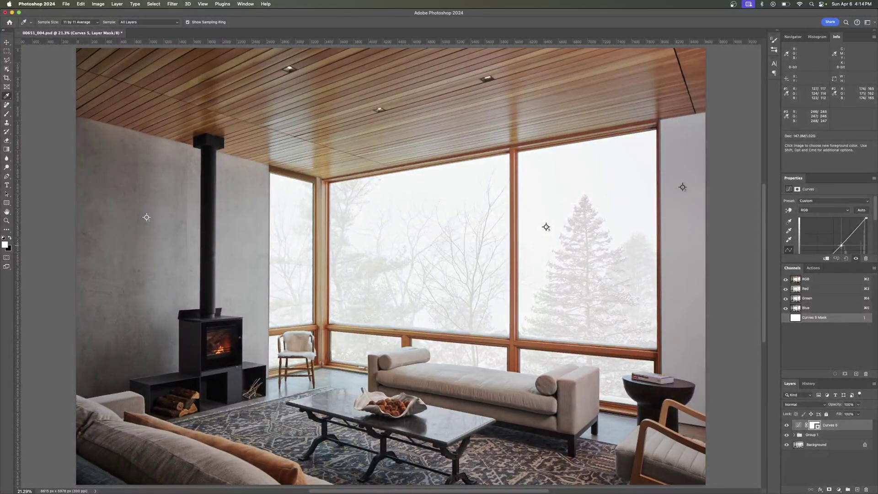
left_click(824, 208)
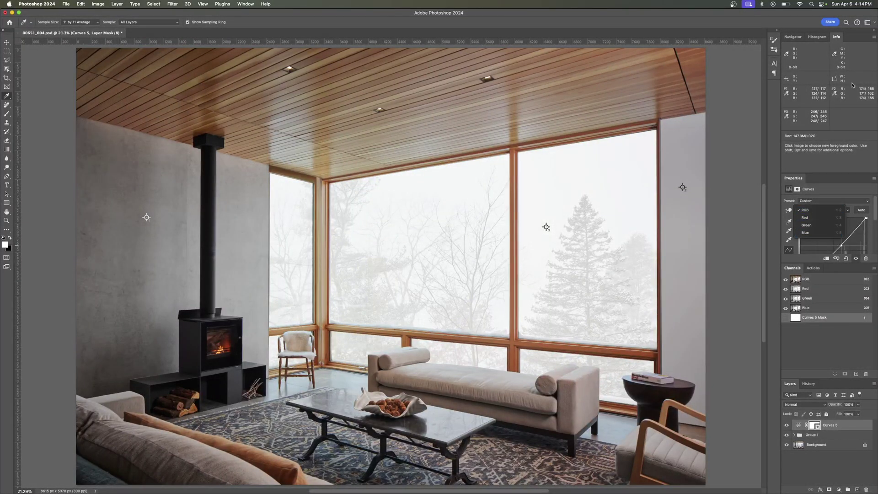
left_click(806, 233)
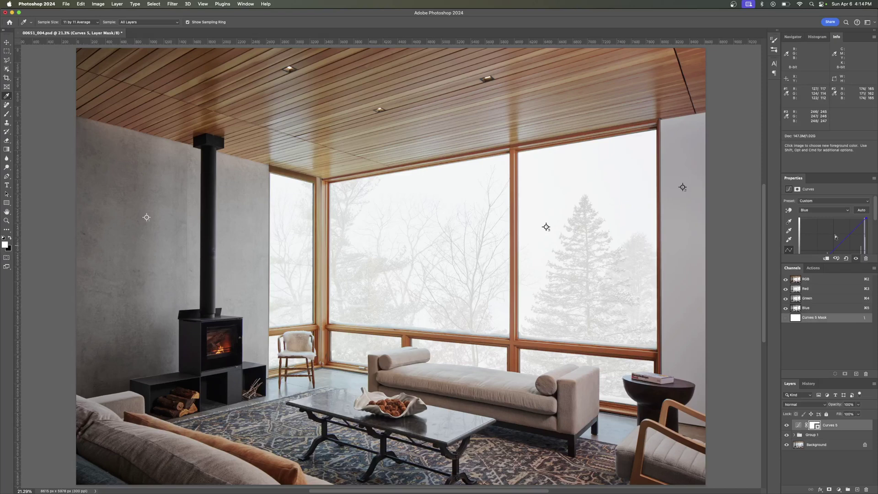
left_click(836, 246)
key("Up")
key("Up")
left_click(844, 212)
left_click(844, 212)
left_click_drag(829, 424, 866, 489)
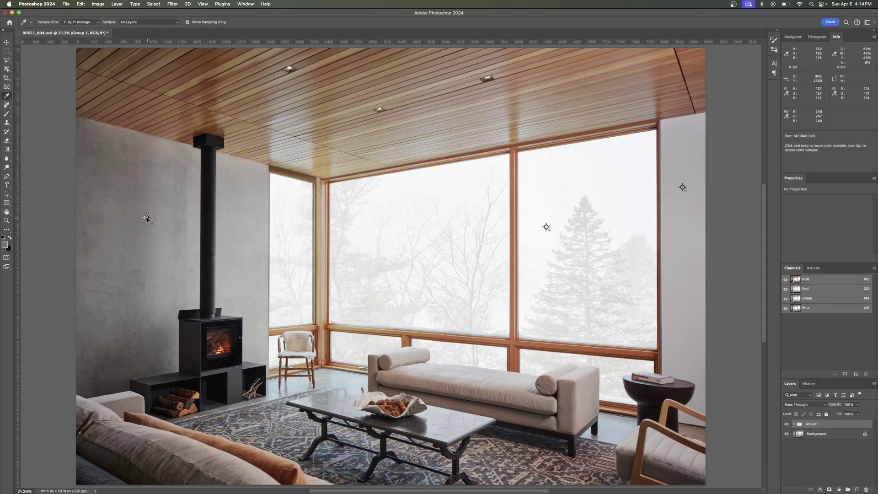
Step: Drag the wall sampler off the canvas, then Clear All remaining samplers with the Color Sampler Tool
left_click_drag(146, 219, 62, 200)
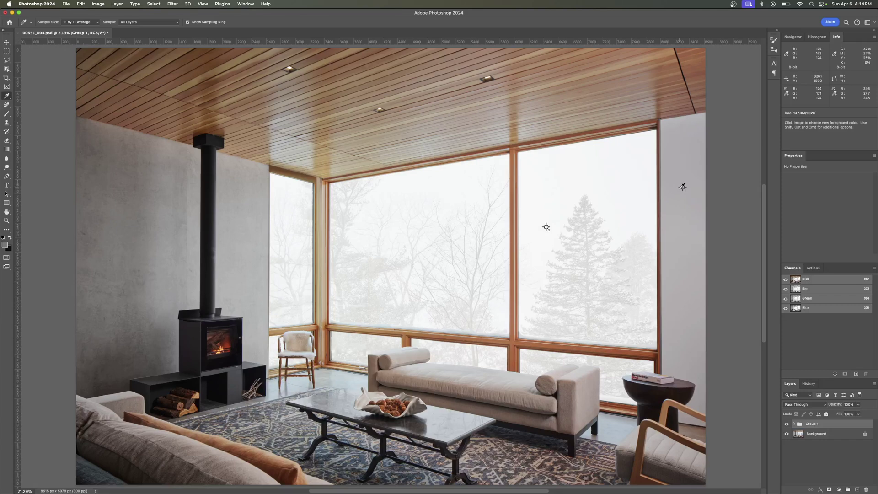
right_click(9, 99)
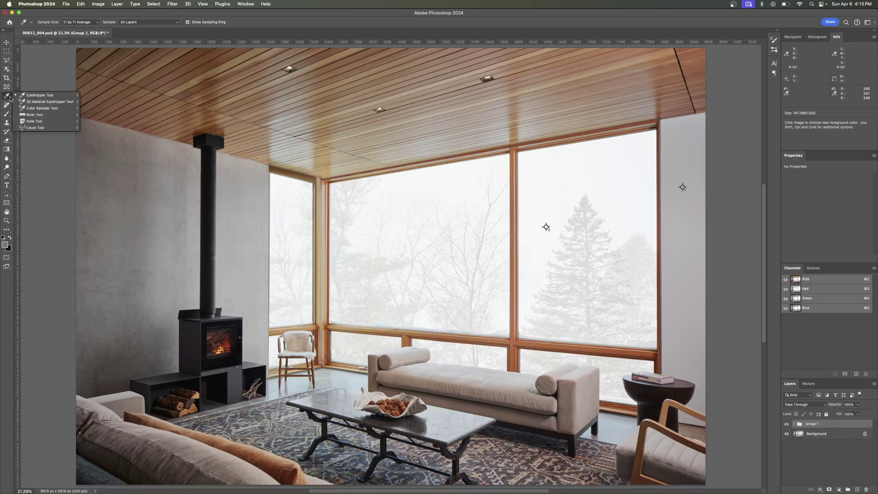
left_click(52, 111)
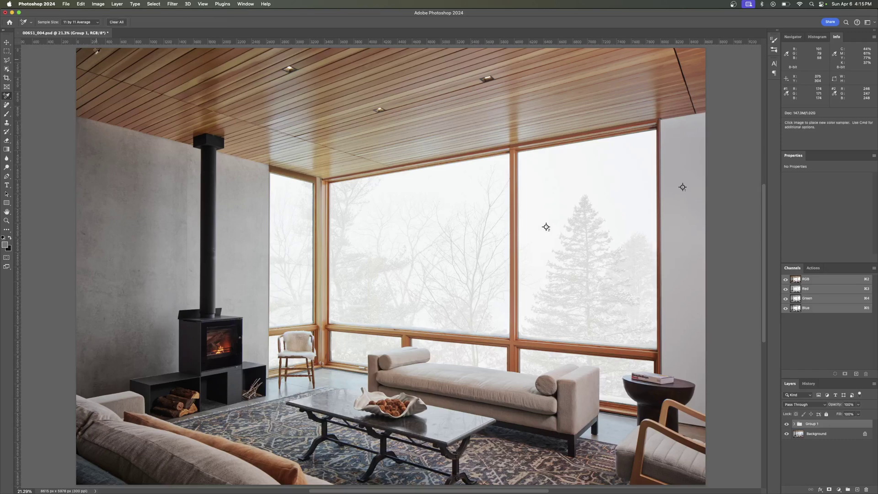
left_click(117, 23)
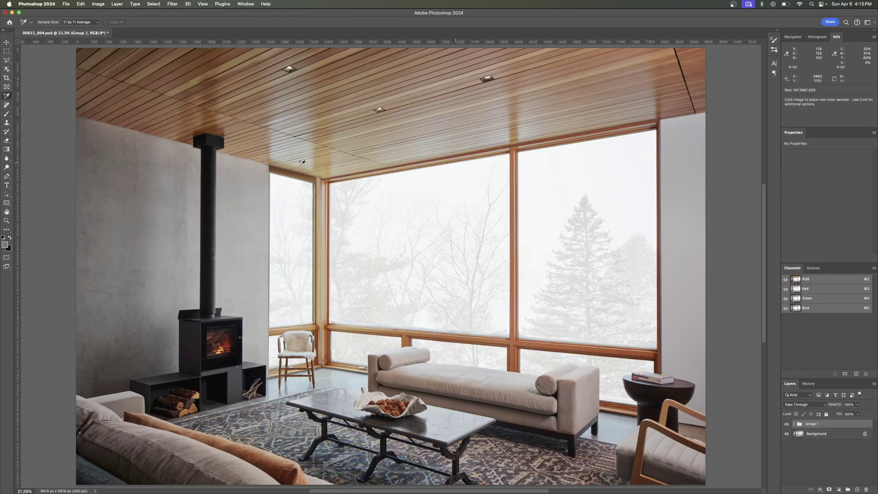
right_click(7, 96)
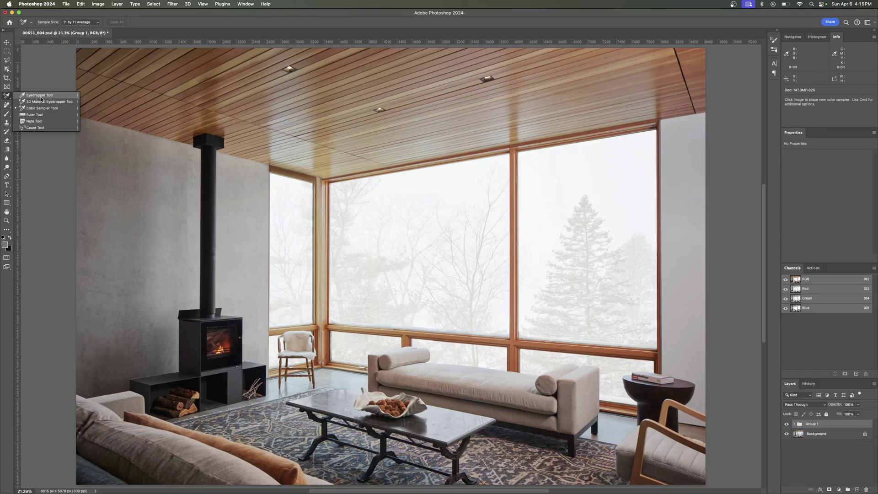
Step: Switch from the Color Sampler Tool back to the Eyedropper Tool
left_click(42, 97)
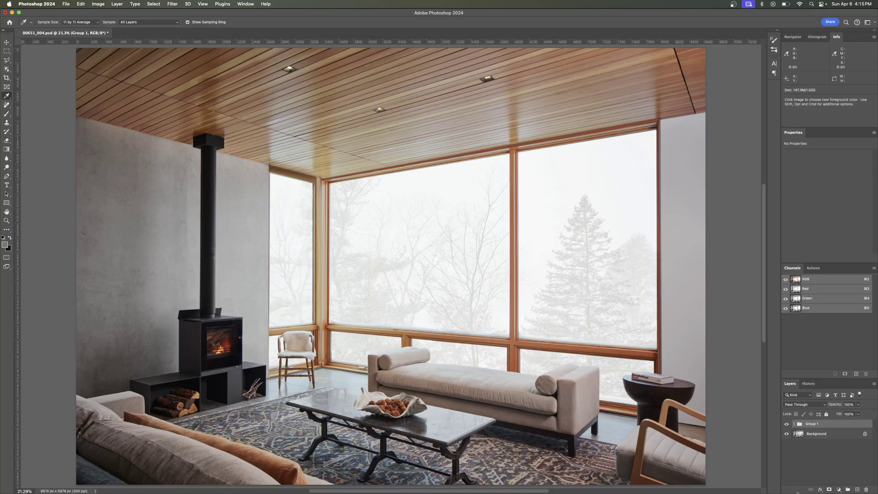
Step: Add empty Layer 8 above Group 1 in Color blend mode and sample the wall grey as foreground
left_click(836, 488)
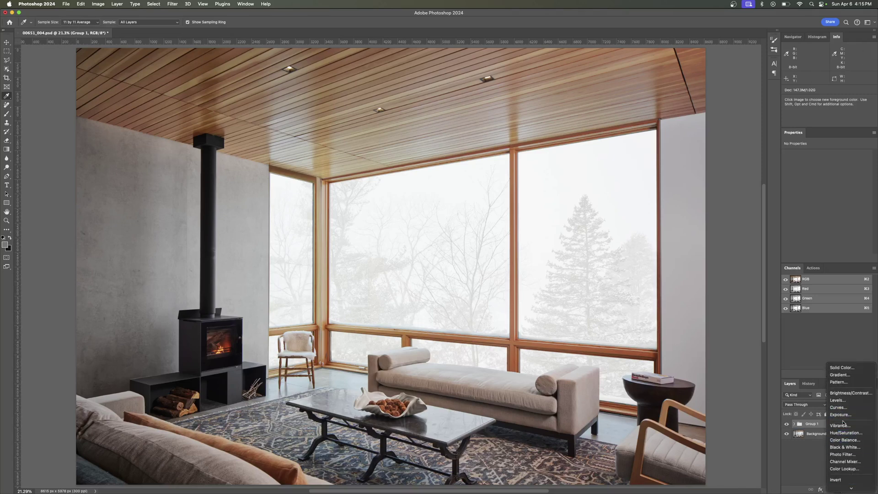
left_click(810, 453)
left_click(855, 489)
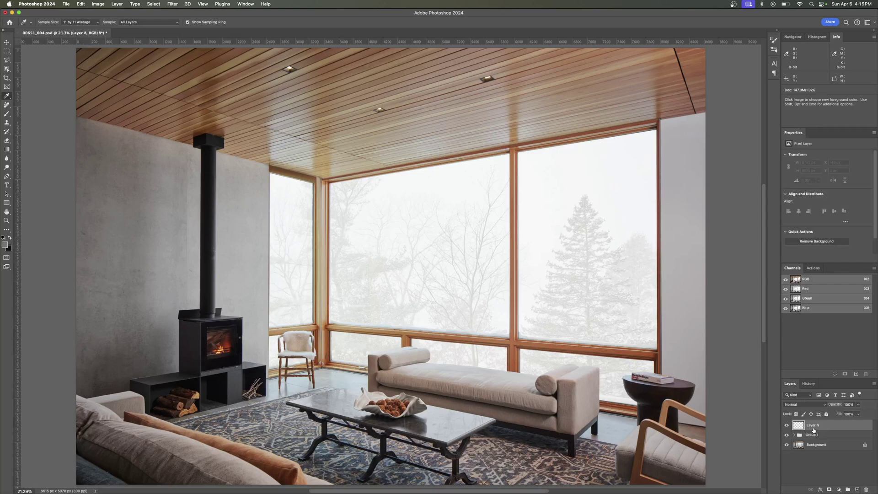
left_click(794, 405)
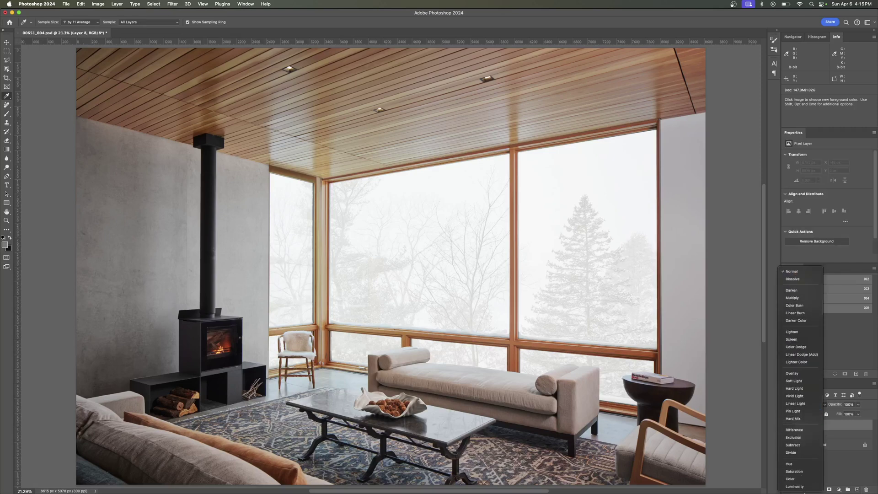
left_click(800, 479)
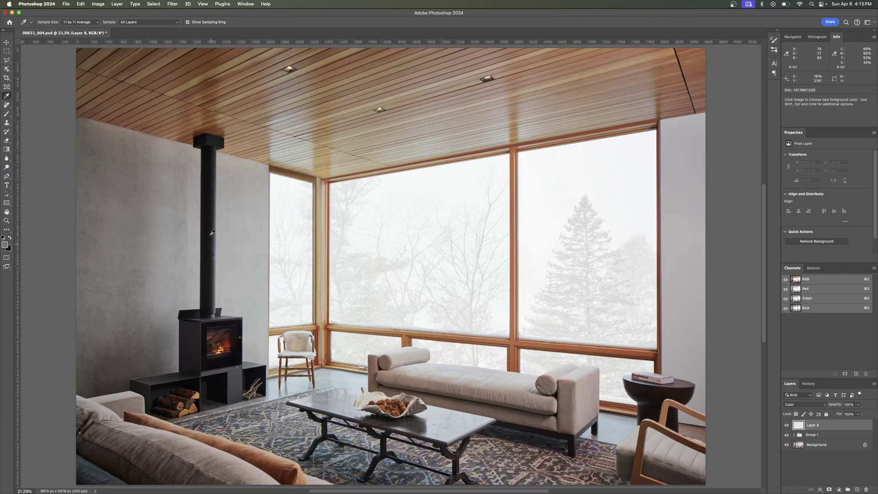
left_click(6, 245)
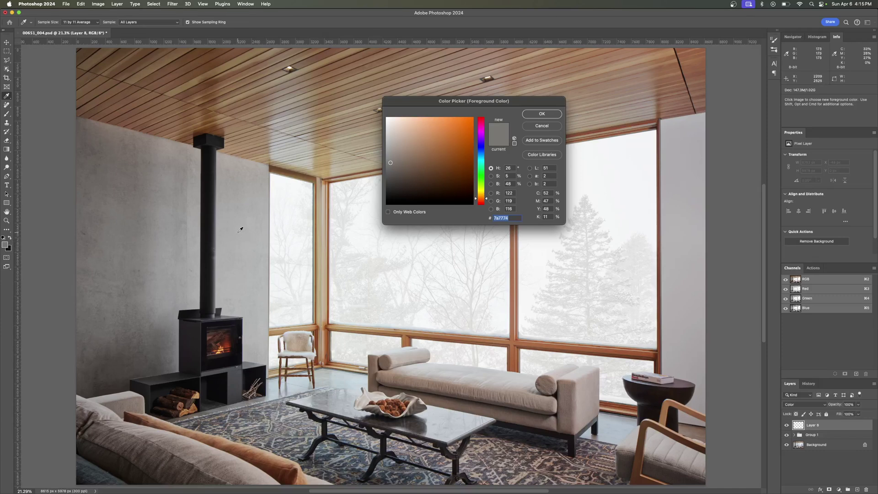
left_click_drag(241, 229, 223, 219)
Step: Accept the wall grey foreground colour, then zoom into the left wall to 12800%
left_click(391, 163)
left_click(554, 113)
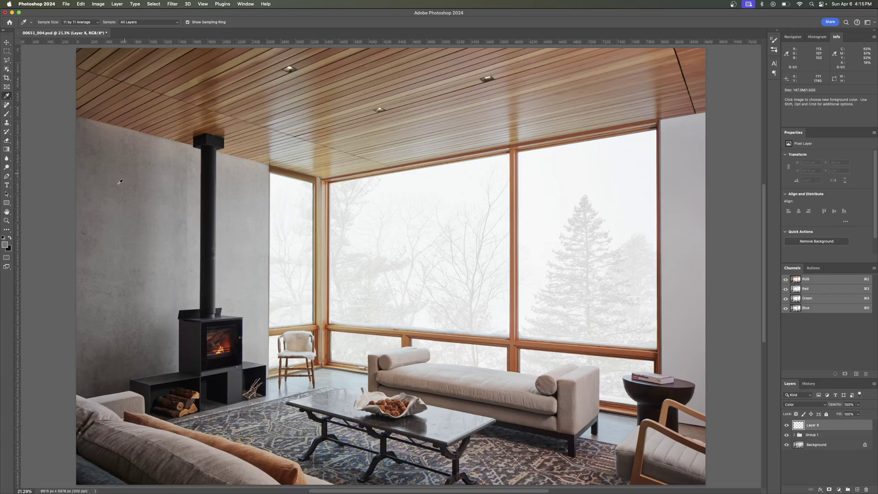
key("z")
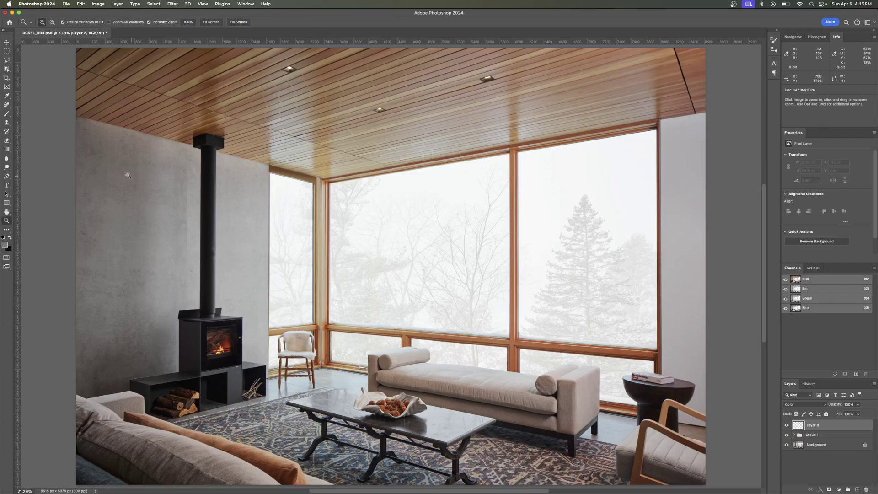
left_click_drag(127, 175, 327, 202)
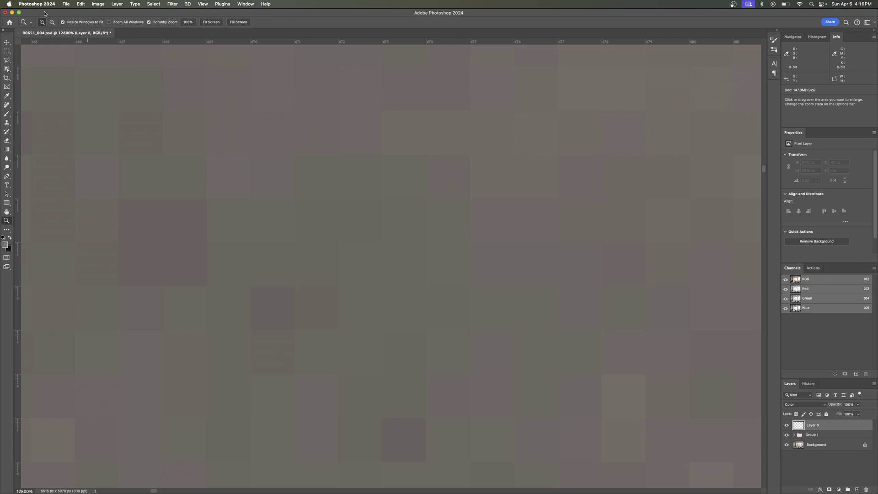
Step: Set the Eyedropper's Sample Size to Point Sample
left_click(7, 96)
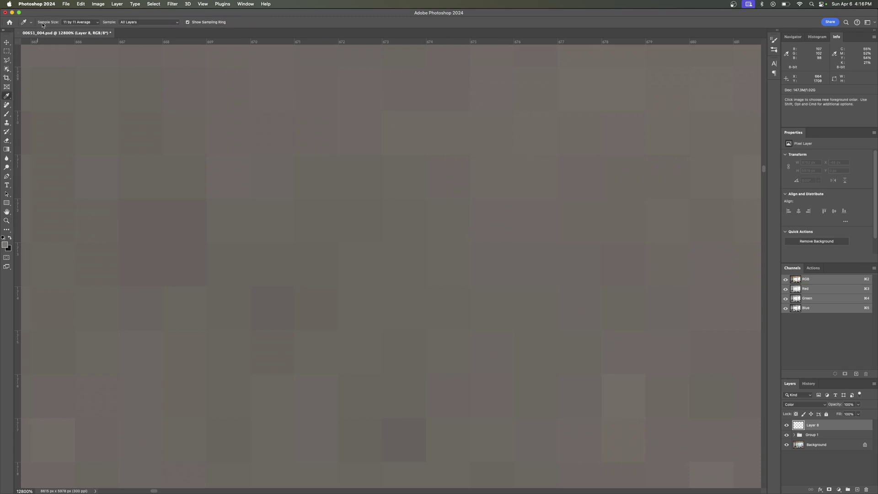
left_click(76, 22)
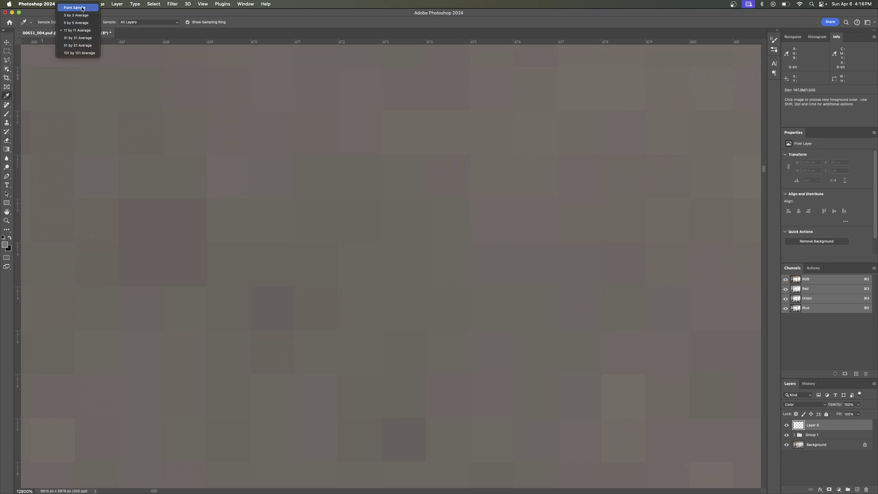
left_click(81, 9)
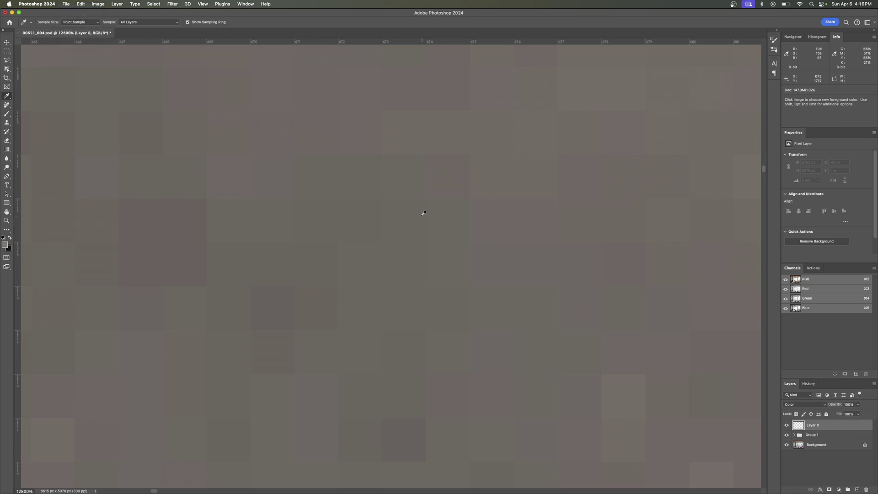
Step: Sample colours from several individual magnified wall pixels, then reopen the Sample Size list
left_click(410, 165)
left_click(410, 165)
left_click(485, 126)
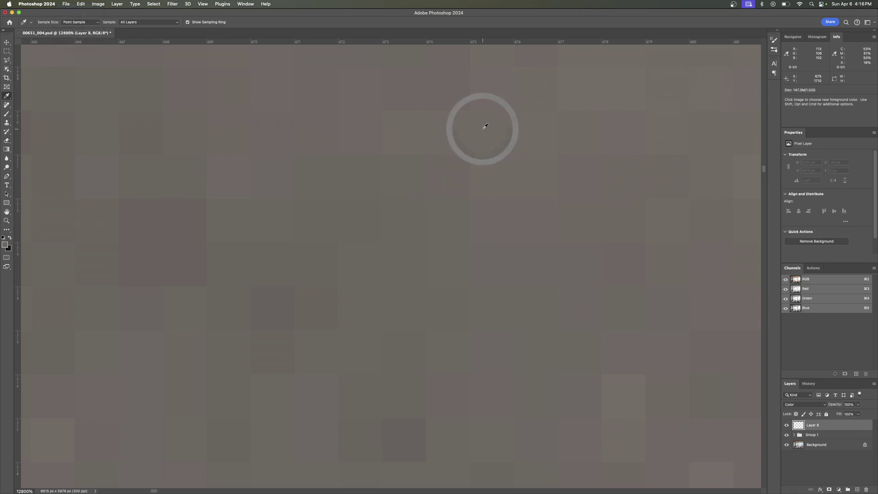
left_click_drag(485, 128, 614, 100)
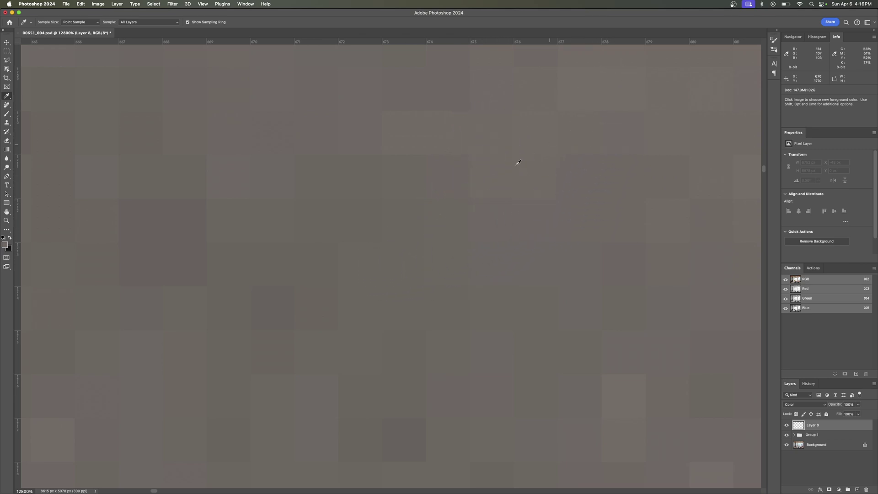
left_click(486, 130)
left_click(433, 138)
left_click(418, 187)
left_click(452, 318)
left_click(371, 325)
left_click(591, 95)
left_click(342, 280)
left_click(343, 277)
left_click(93, 23)
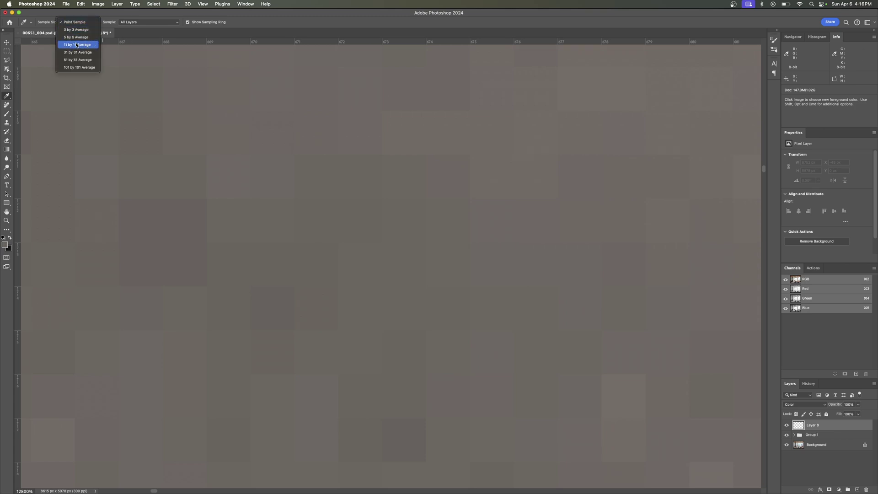
Step: Set Sample Size back to 11 by 11 Average and sample averaged colours across the wall
left_click(78, 45)
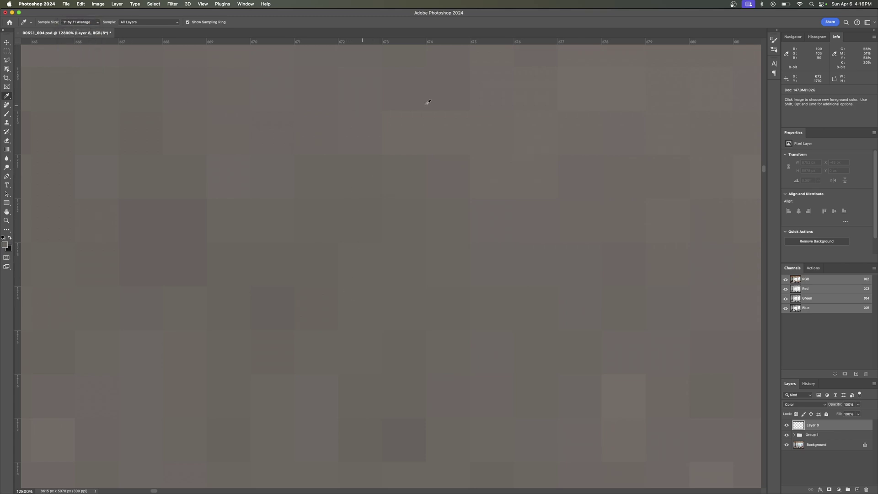
left_click(437, 192)
left_click_drag(280, 178, 485, 192)
left_click(242, 181)
left_click(83, 22)
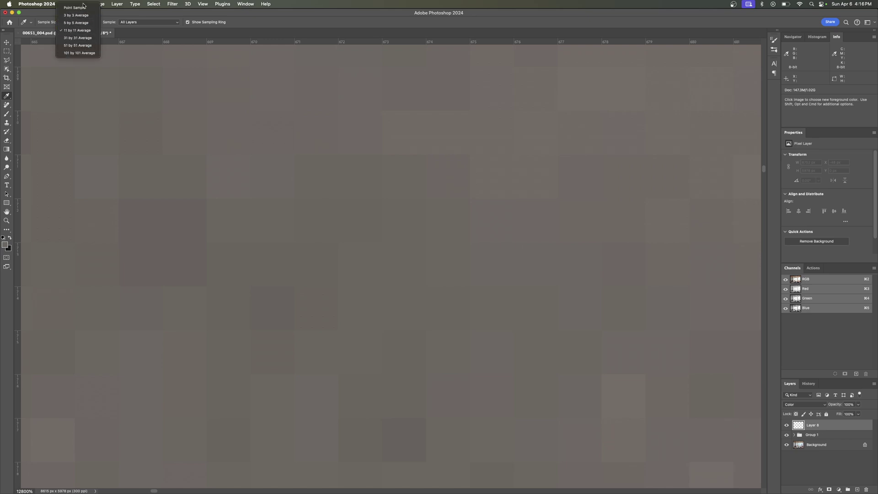
mouse_move(84, 6)
key("Escape")
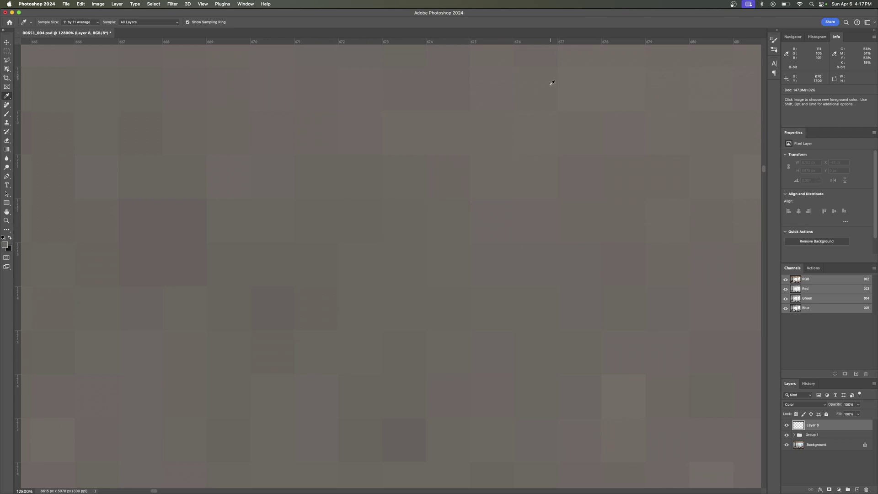
Step: Zoom out to 16.67% so the whole living-room photo is centred in the window
key("z")
left_click_drag(479, 242, 314, 251)
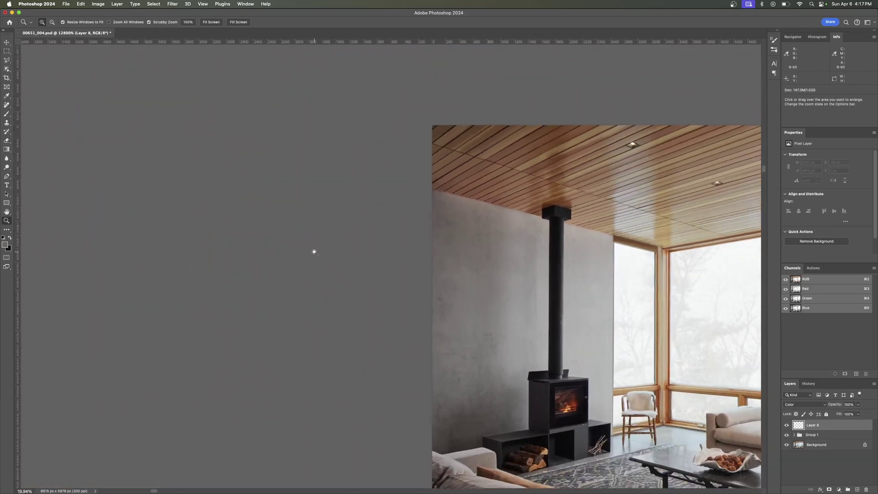
key("space")
left_click_drag(490, 260, 343, 250)
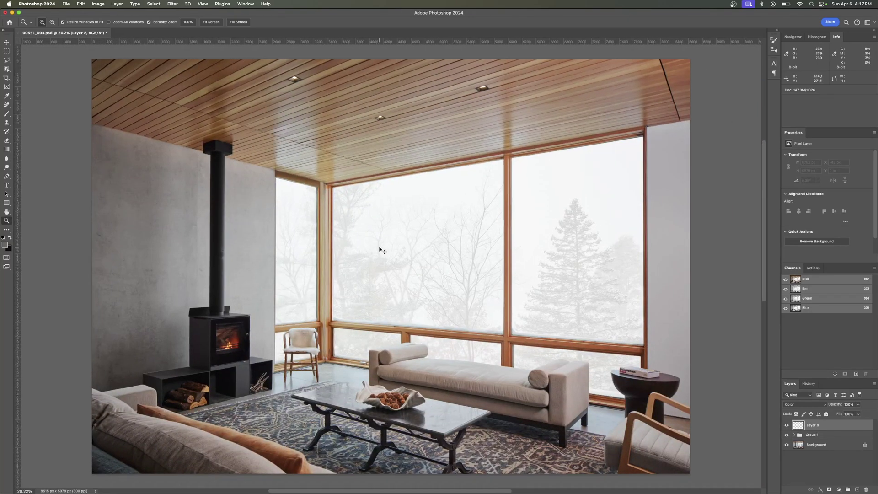
left_click(369, 244, "alt")
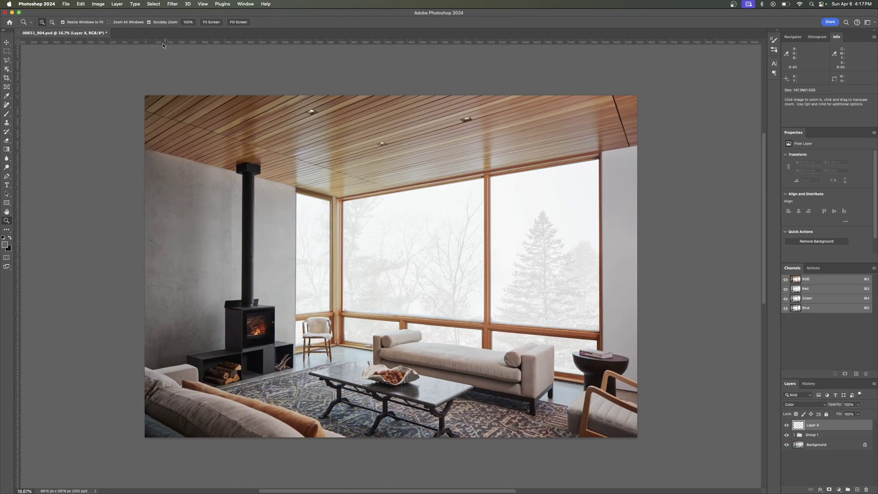
Step: Return to the Eyedropper and confirm Sample Size is still 11 by 11 Average
key("b")
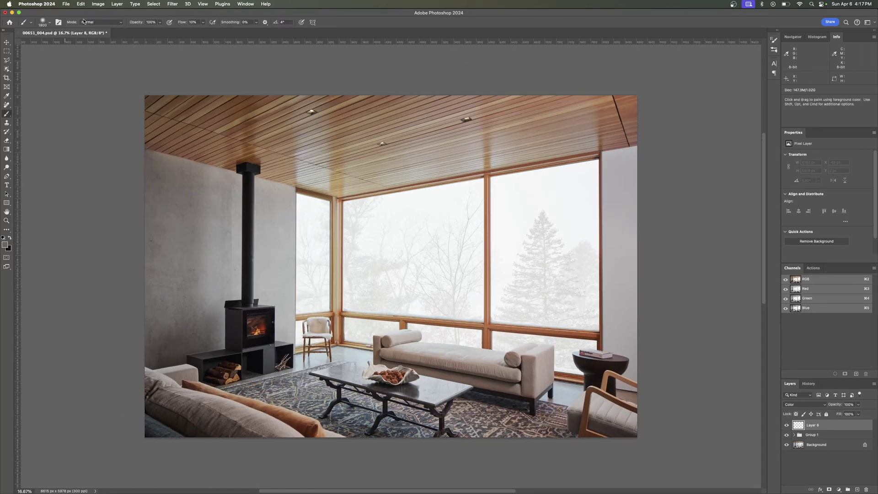
key("i")
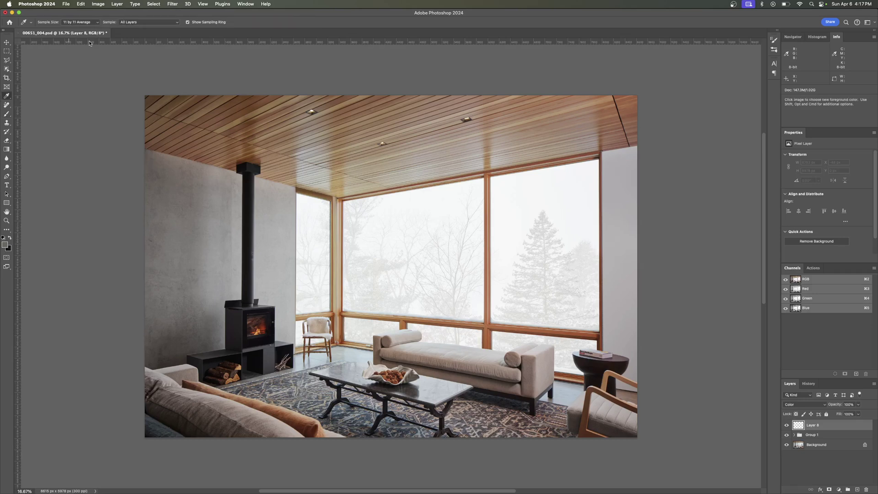
left_click(73, 22)
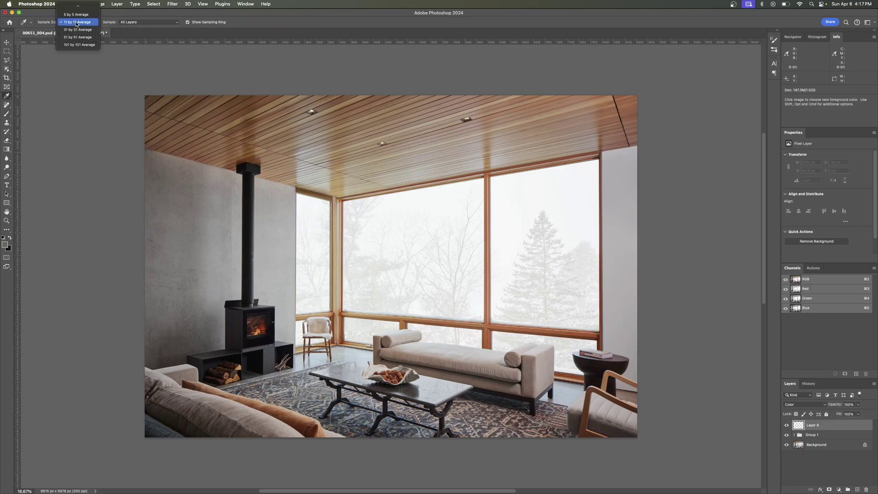
left_click(143, 19)
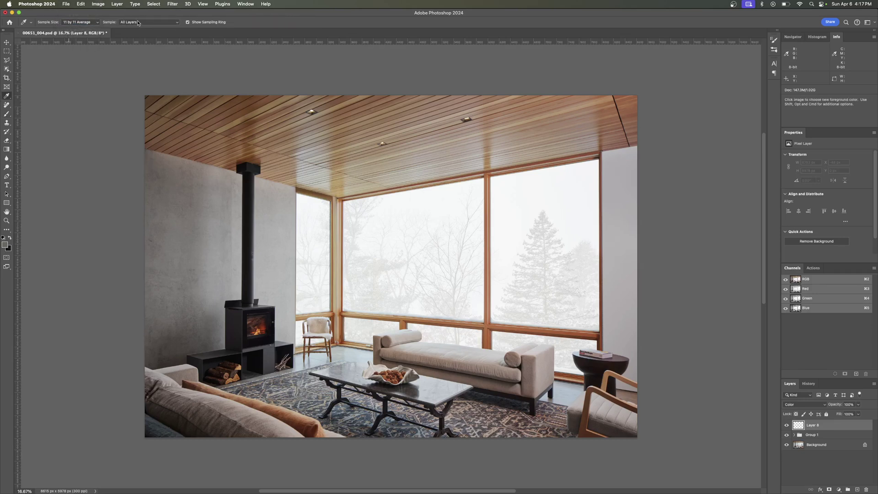
left_click(138, 23)
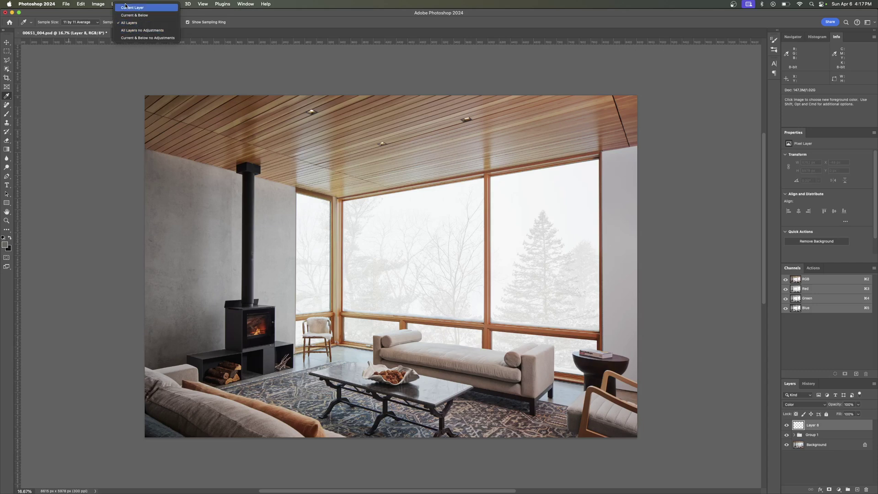
left_click(136, 22)
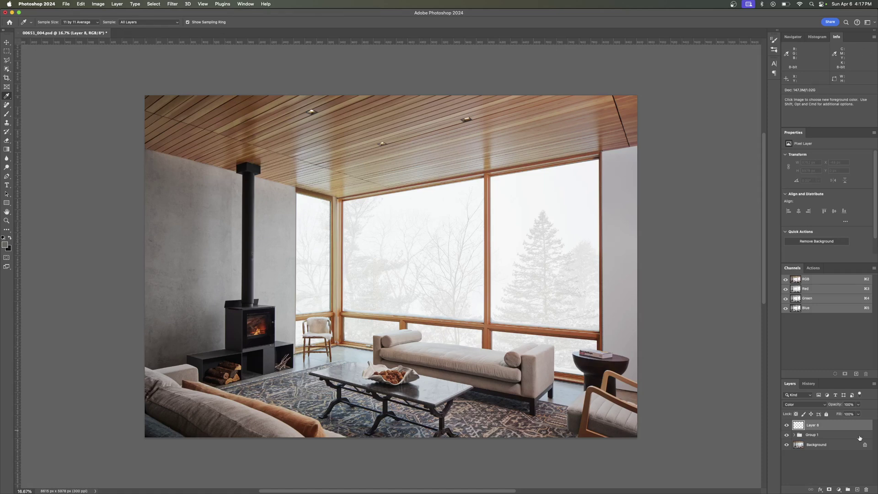
left_click(794, 435)
scroll(813, 427, "down", 4)
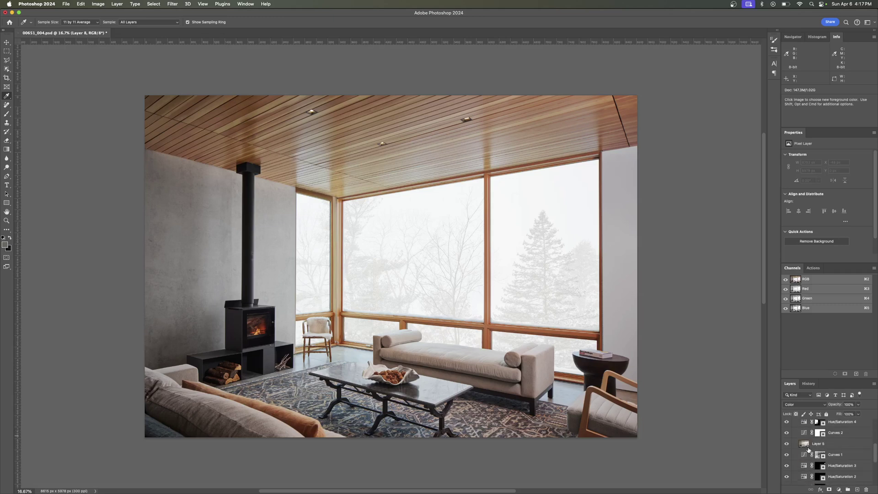
scroll(822, 455, "up", 4)
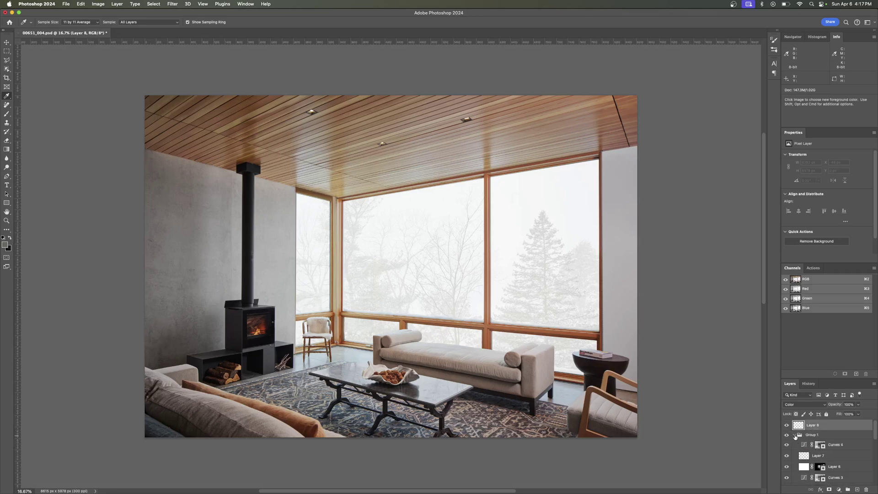
left_click(794, 435)
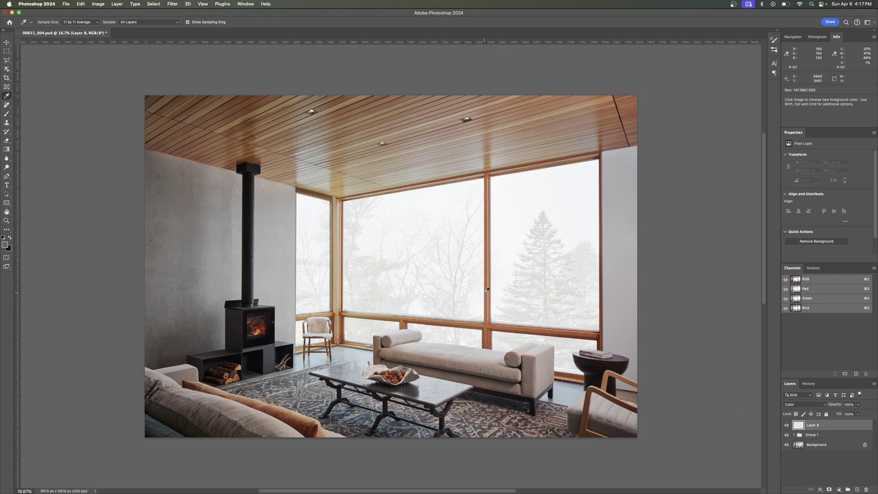